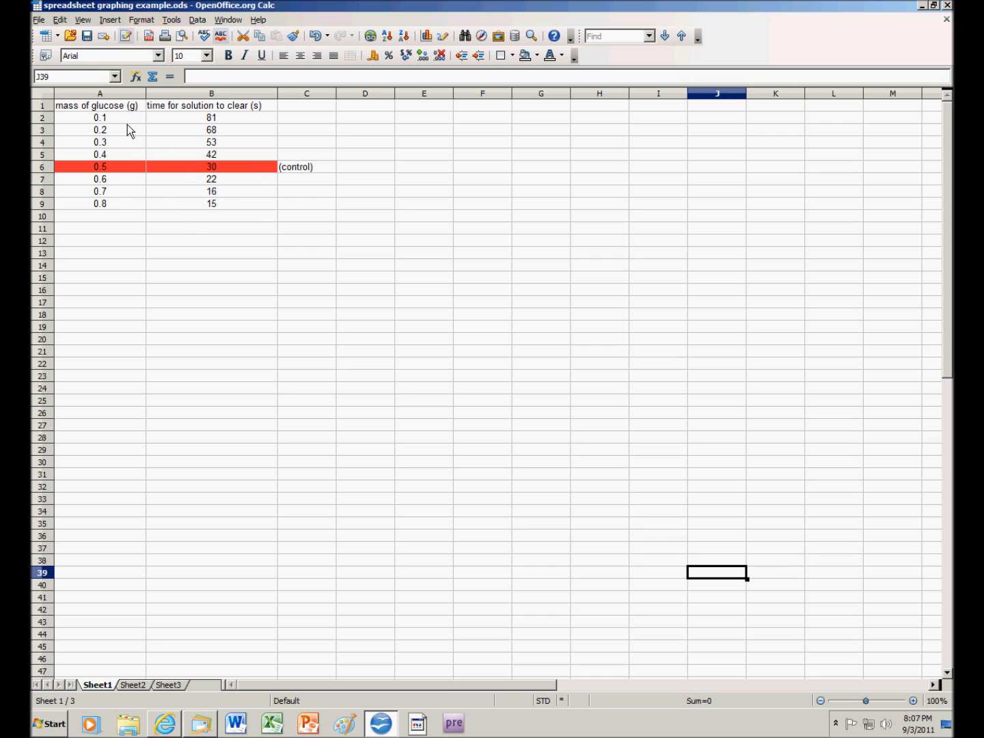
Insert an XY (Scatter) chart with points only from the glucose and time data in A2:B9.
drag(120, 116, 237, 205)
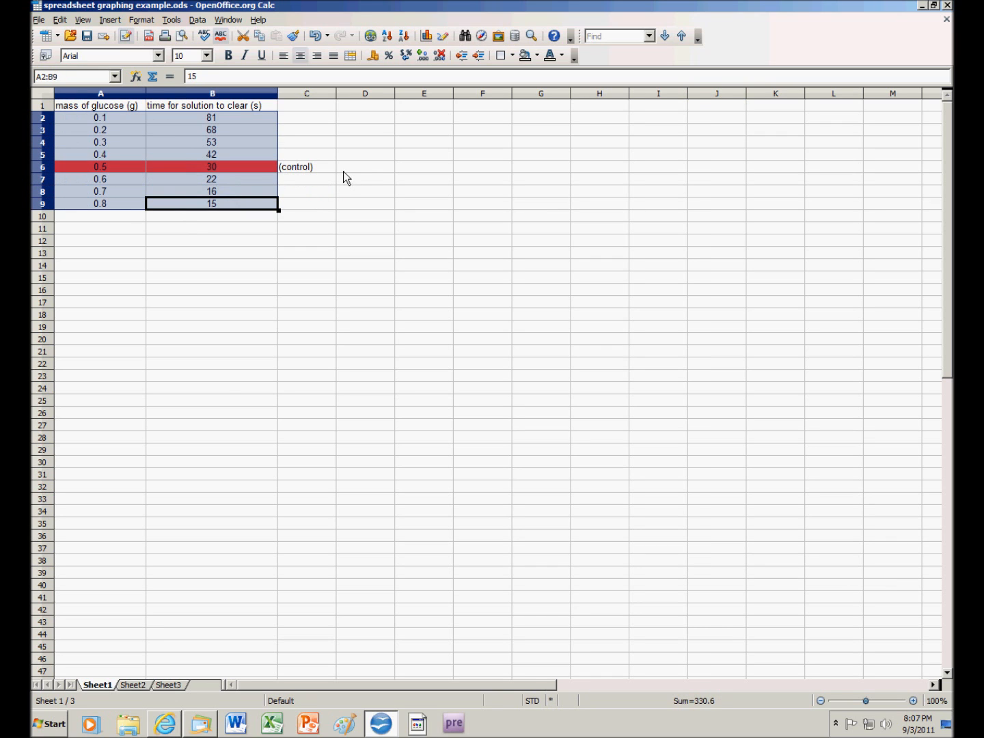
click(427, 37)
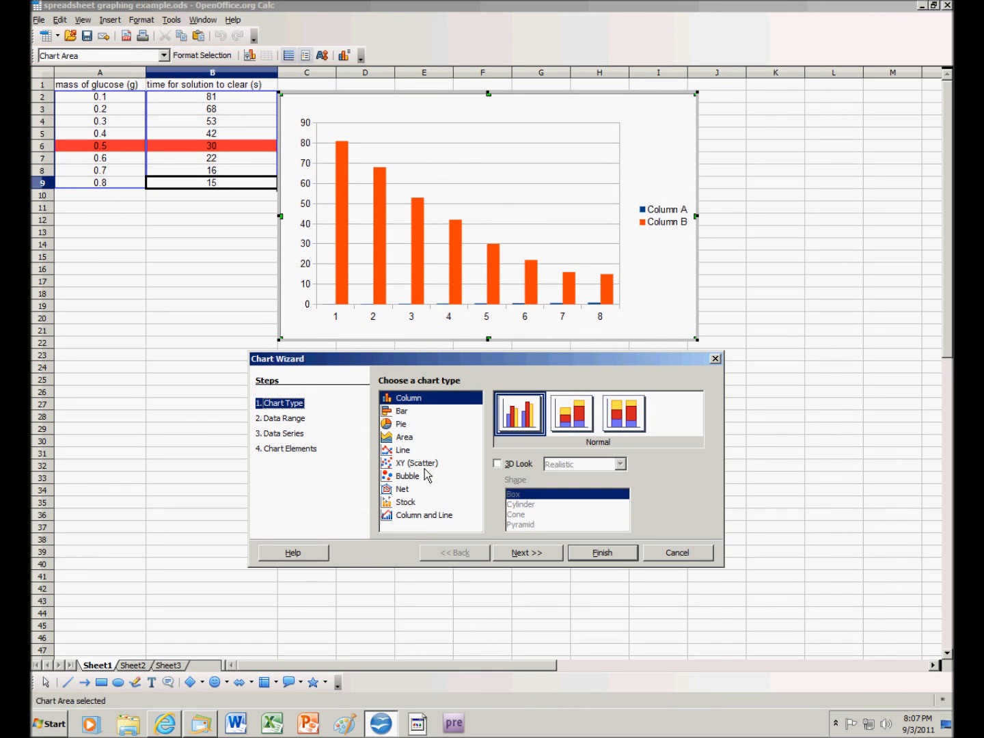
click(406, 464)
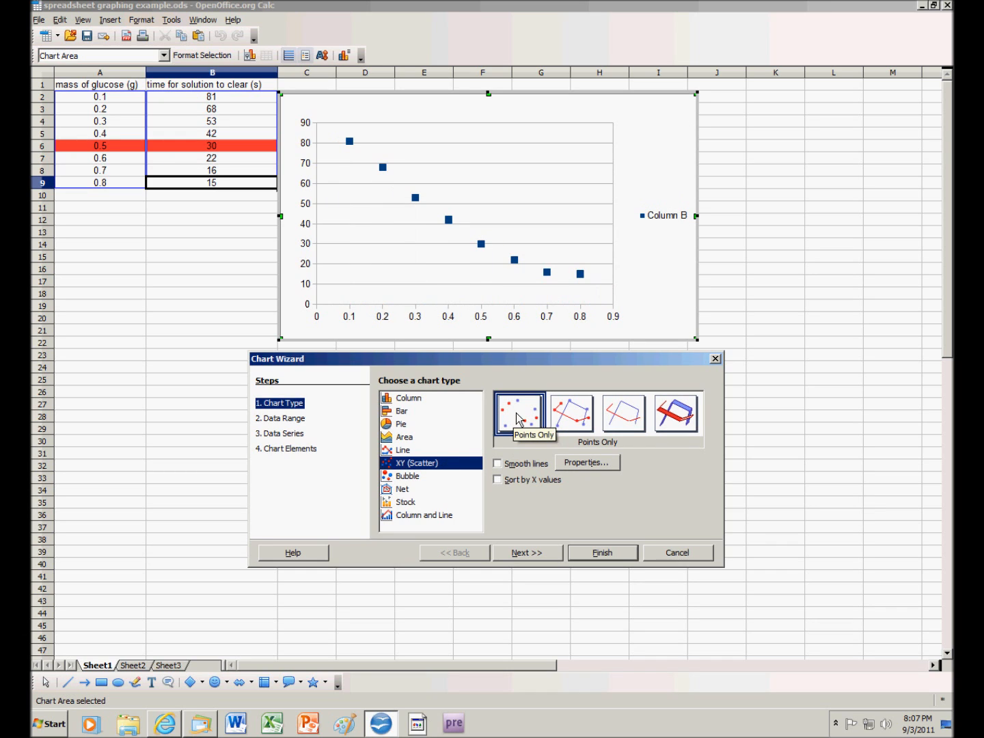
Title the chart "Effect of Glucose onTime" and label the X axis "mass of glucose (g)" and the Y axis "time (s)".
click(288, 451)
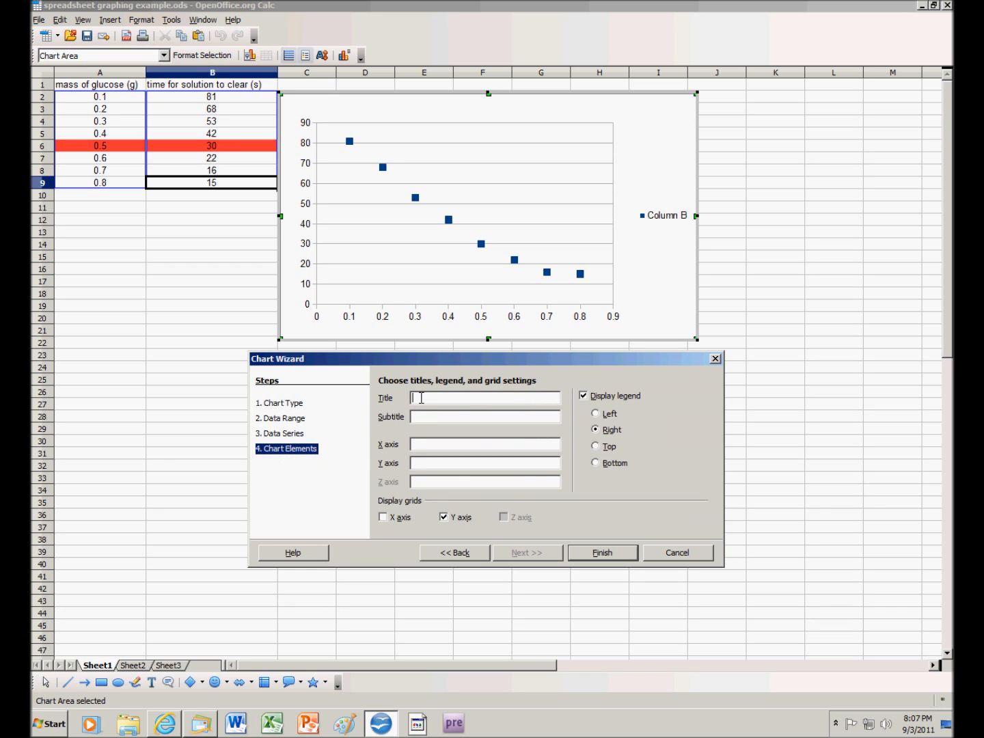
text(Effect iof)
key(BackSpace)
key(BackSpace)
text(of Glucose onTime)
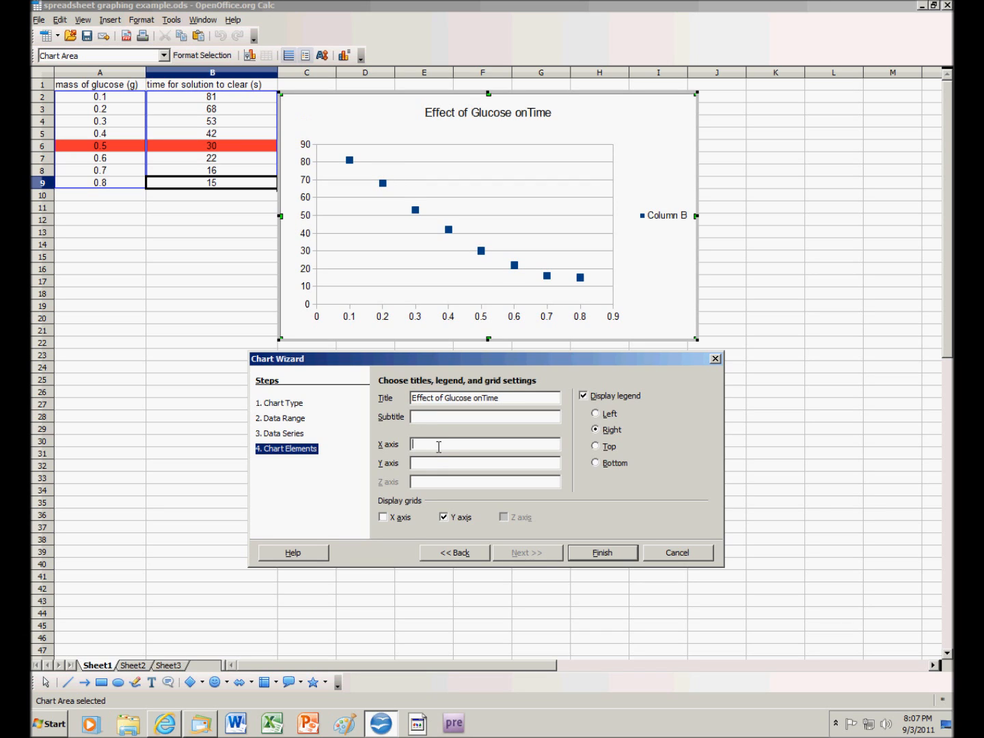
text(mass of glucose (g))
click(446, 462)
text(time (s))
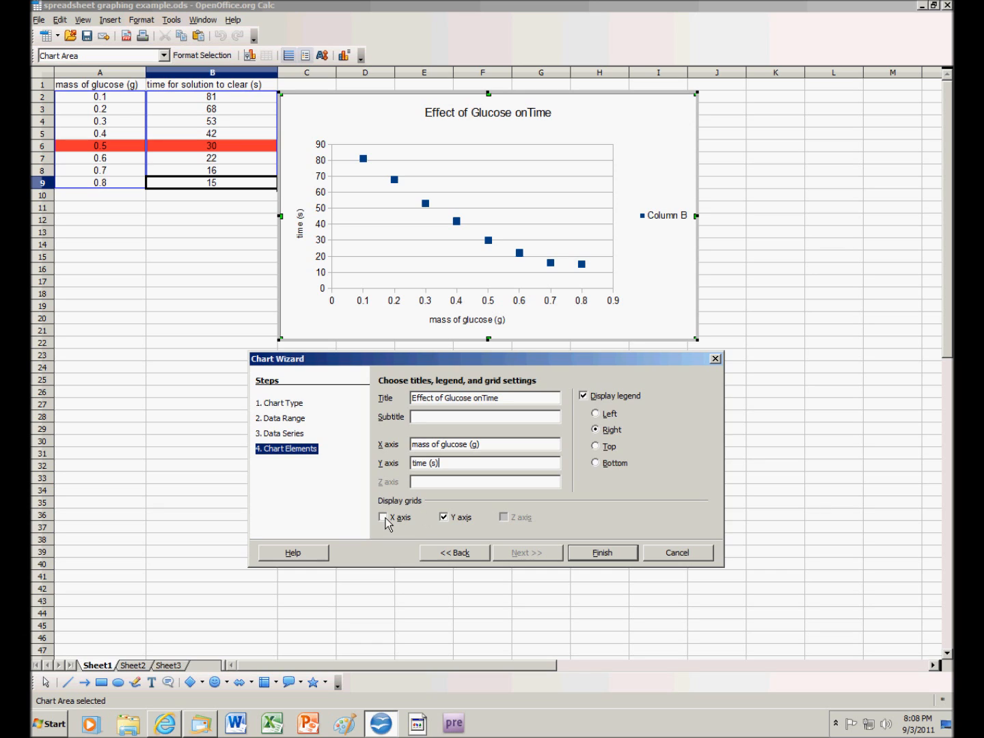
Enable the X axis grid and hide the legend, completing the chart setup.
click(384, 517)
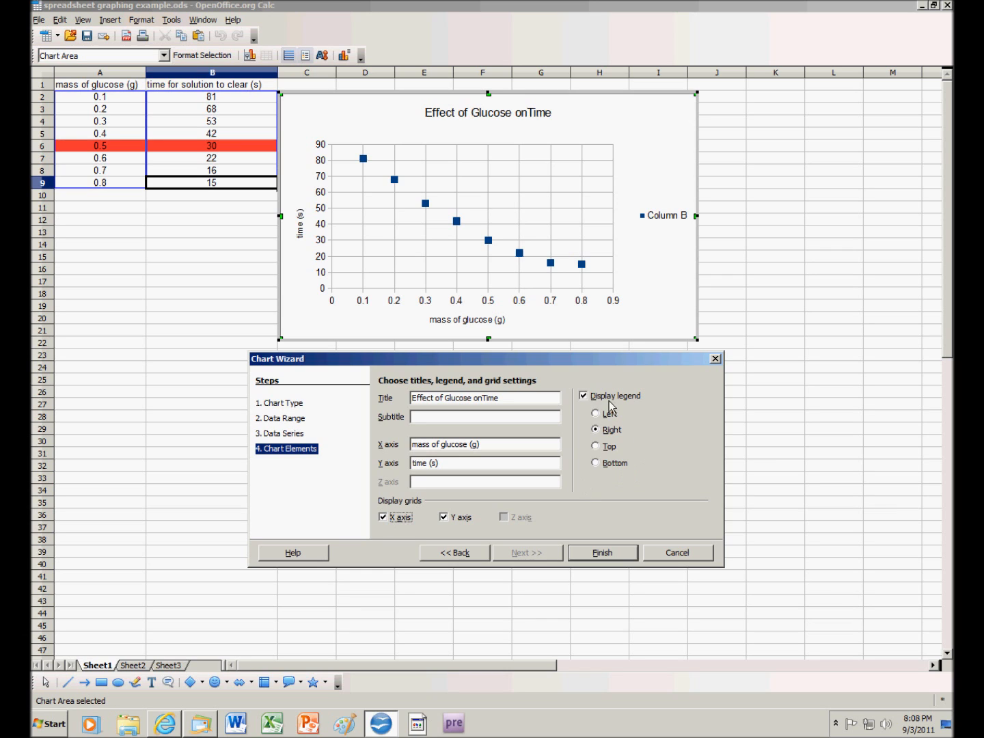
click(587, 397)
click(602, 554)
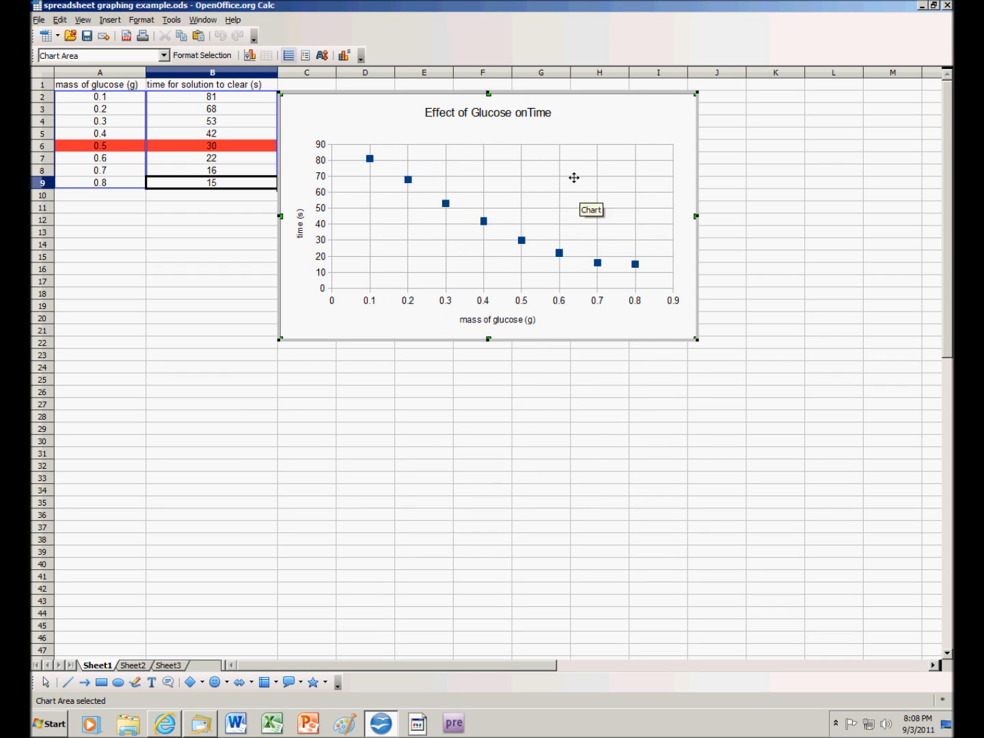
Add an exponential trend line to the data points, showing its equation and coefficient of determination (R²).
mouse_move(486, 222)
right_click(483, 221)
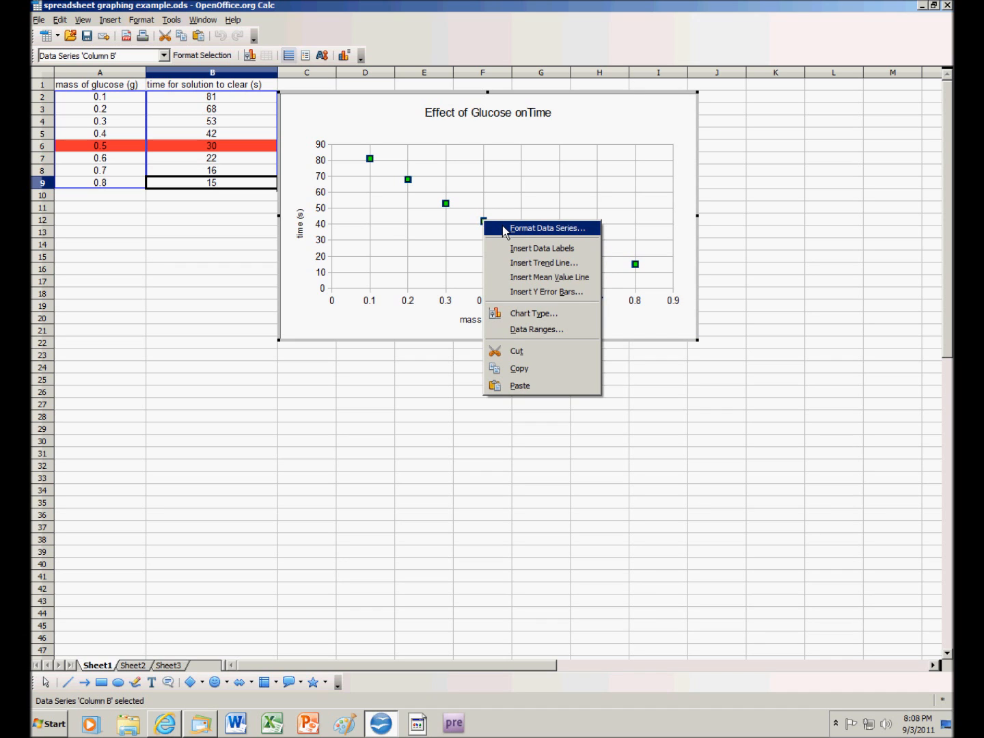
click(525, 262)
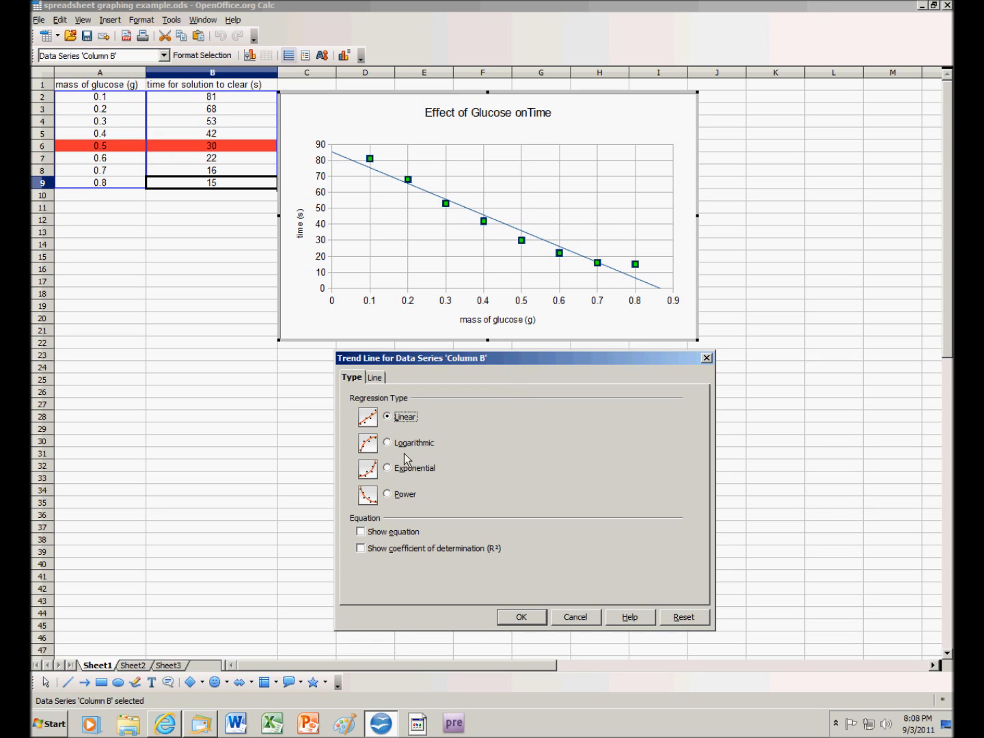
click(390, 469)
click(360, 532)
click(361, 548)
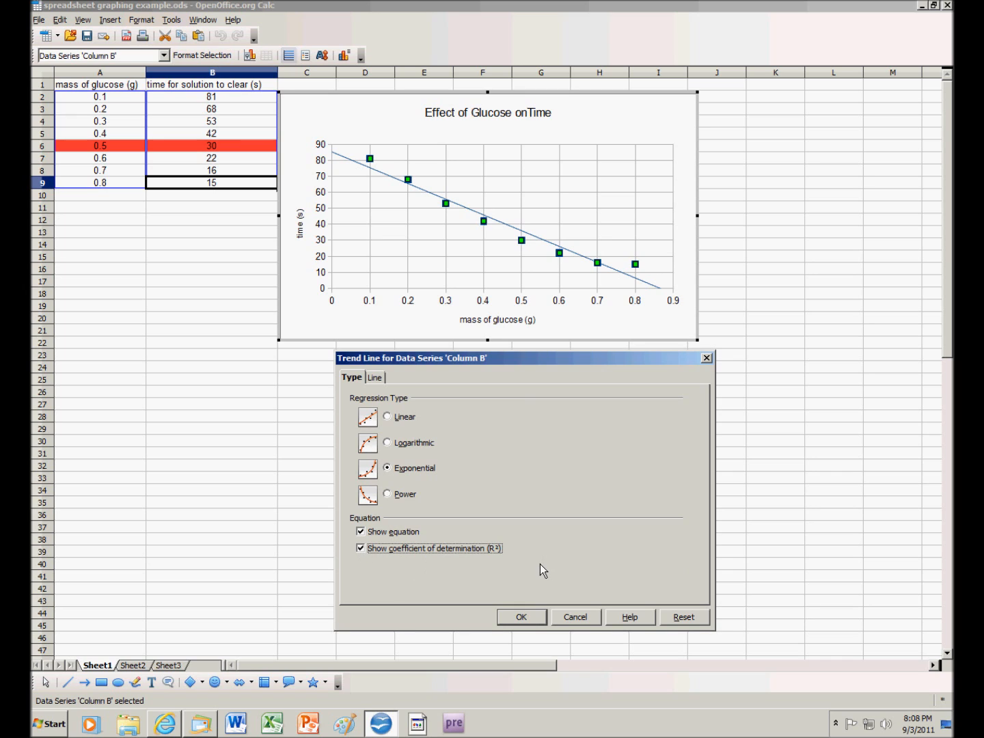
click(534, 618)
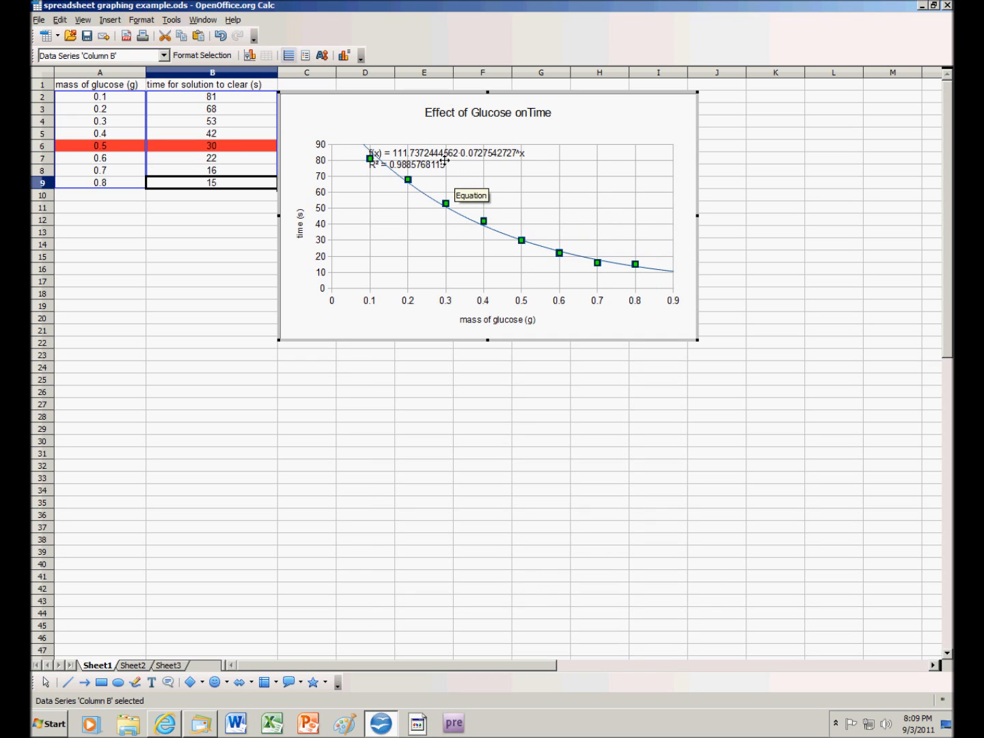
Move the trend line equation clear of the data points and format its values as numbers with 3 decimal places.
drag(442, 155, 599, 136)
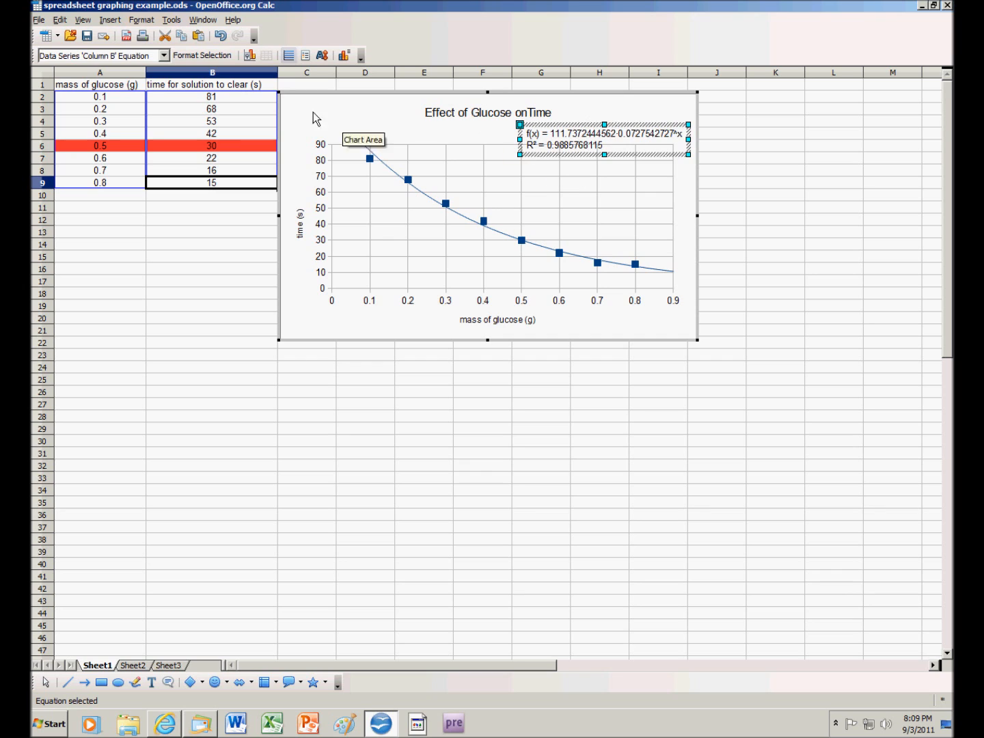
click(183, 58)
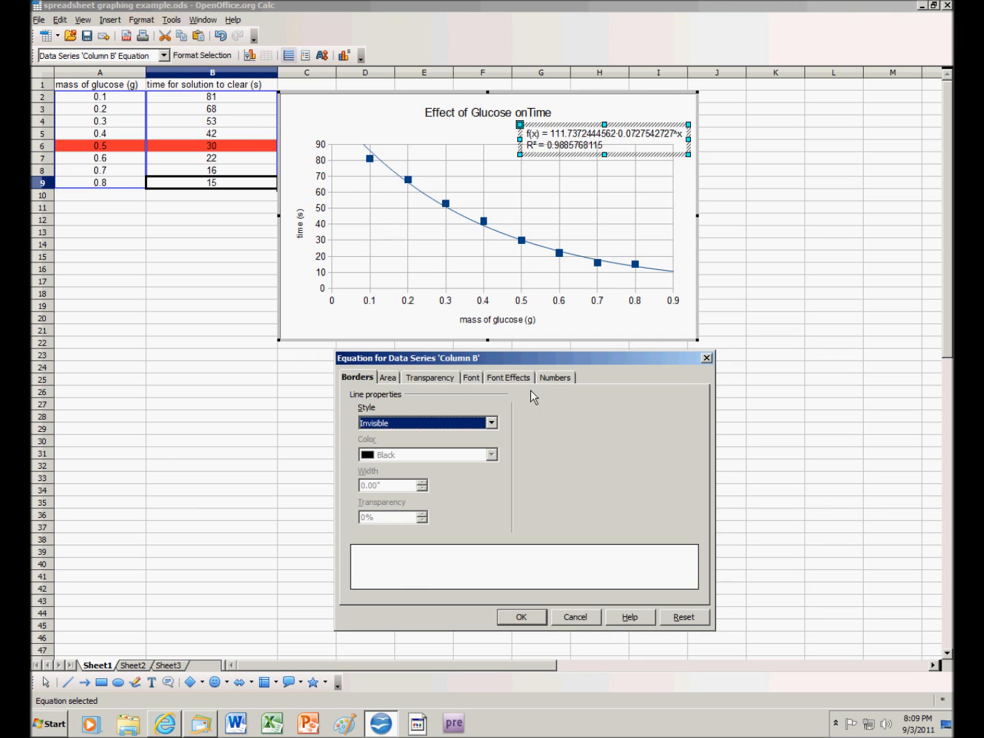
click(550, 378)
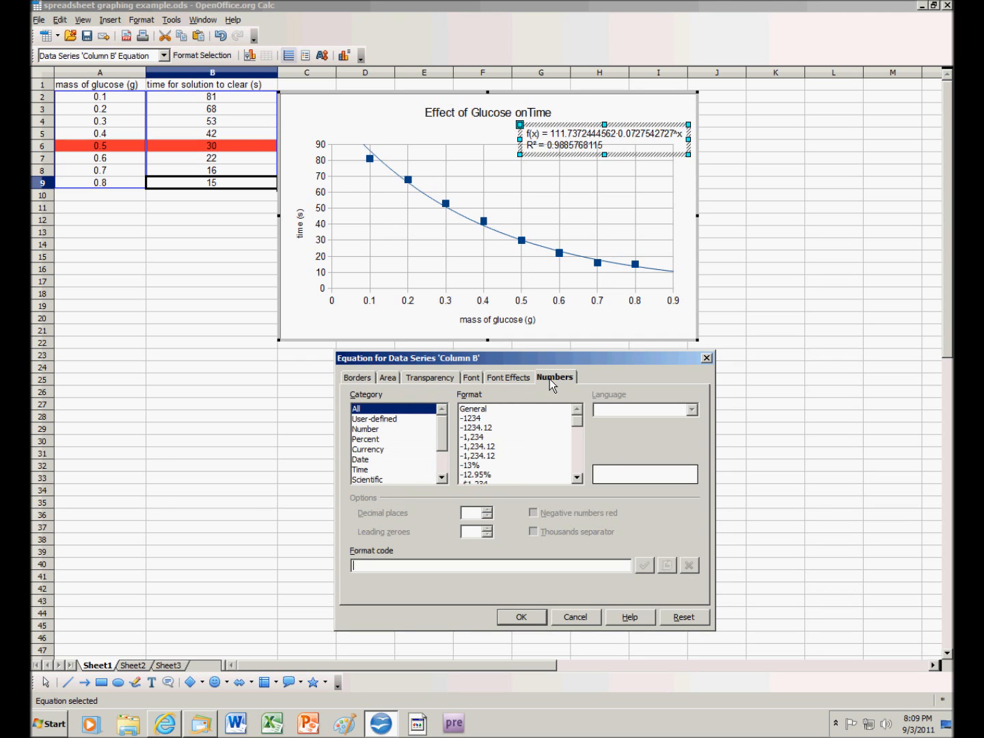
click(373, 429)
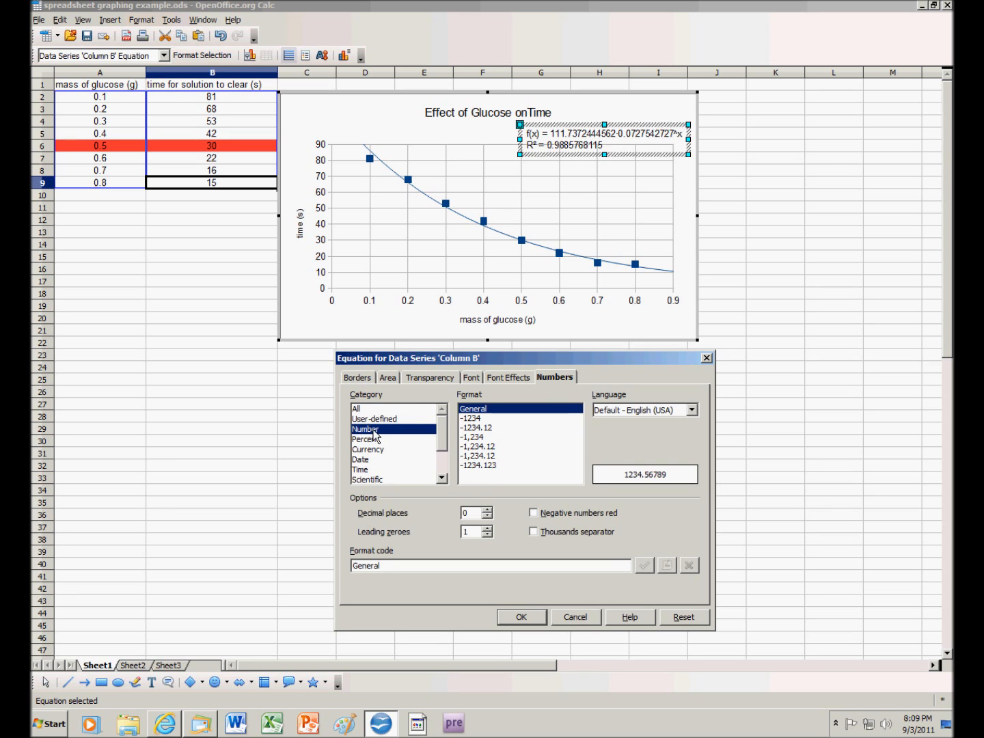
click(487, 510)
click(488, 510)
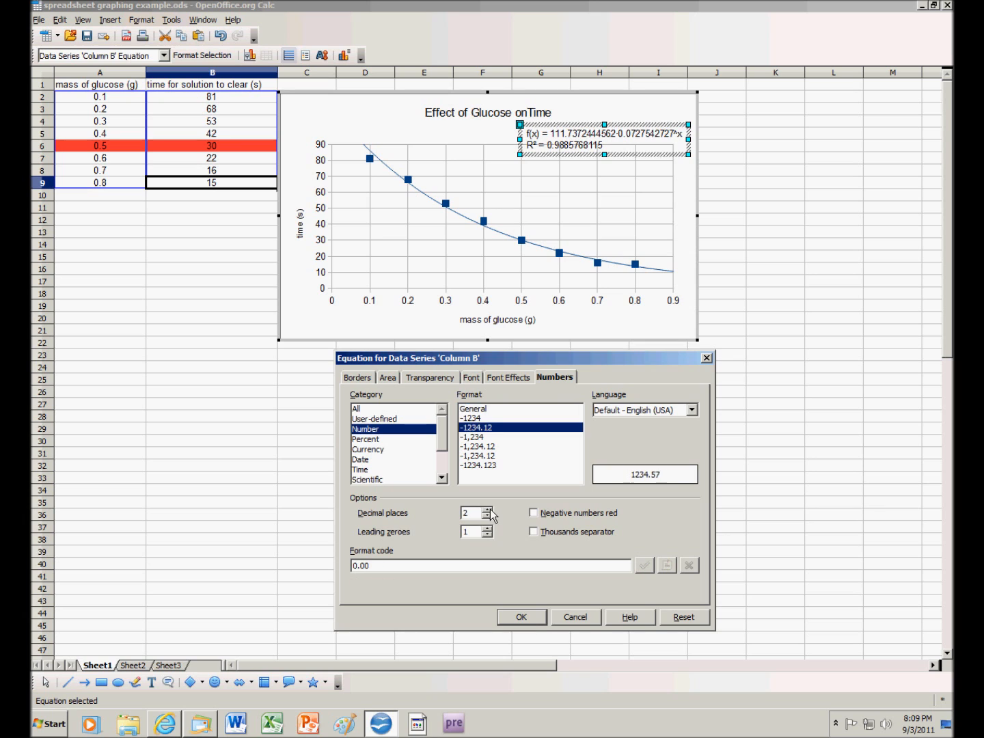
click(487, 509)
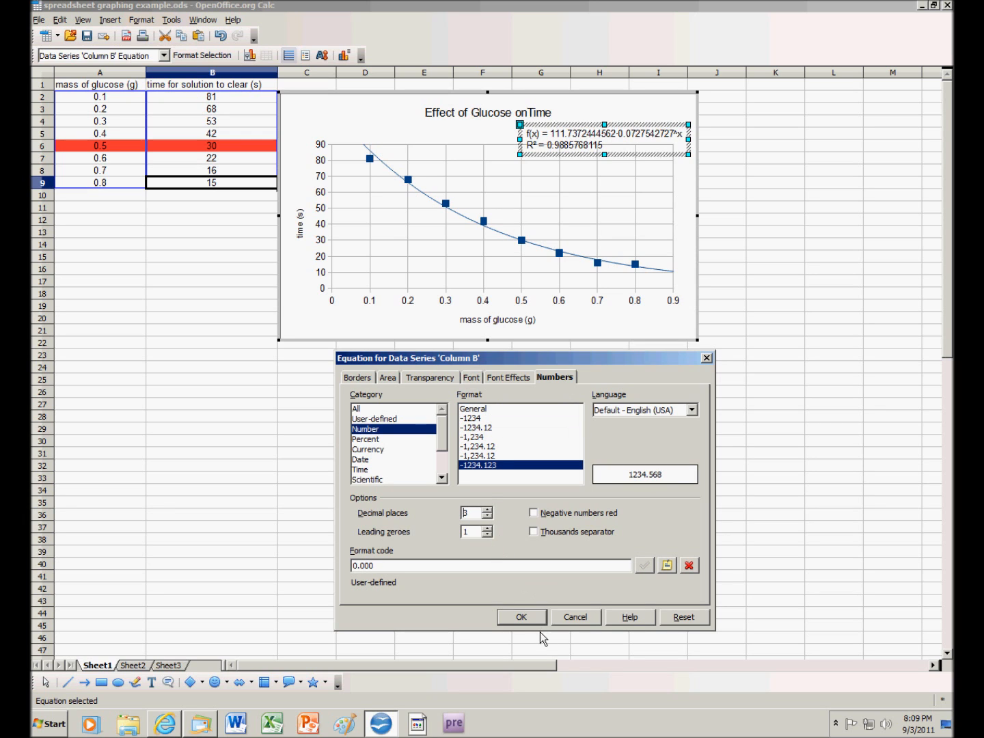
click(520, 617)
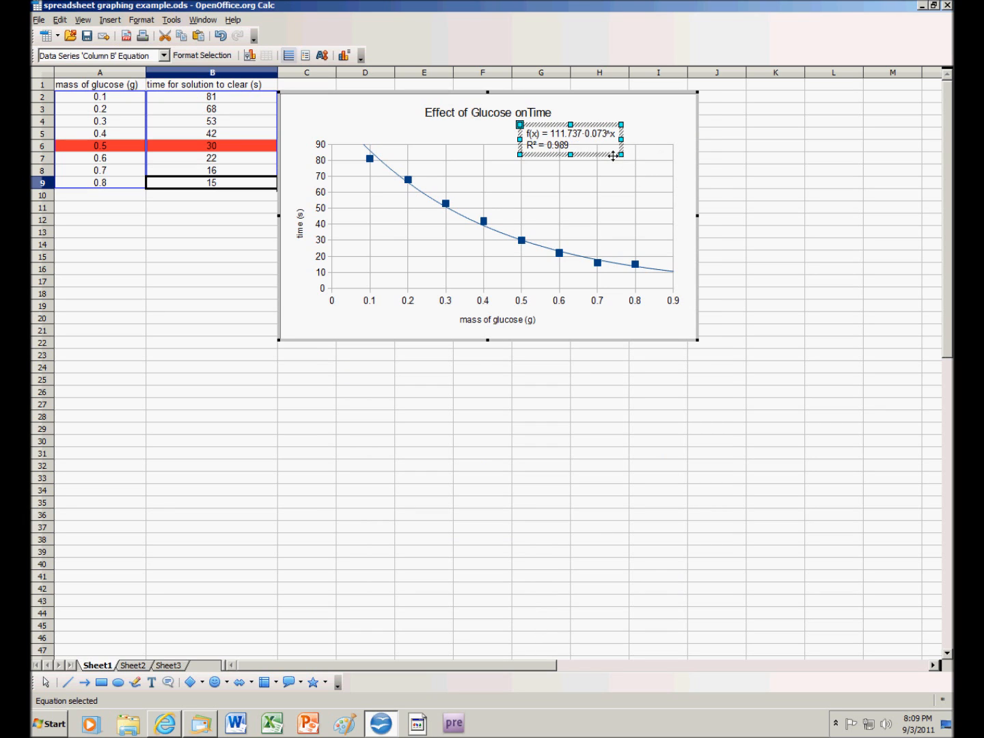
Reposition the trend line equation beside the chart title and leave chart editing.
drag(599, 152, 647, 132)
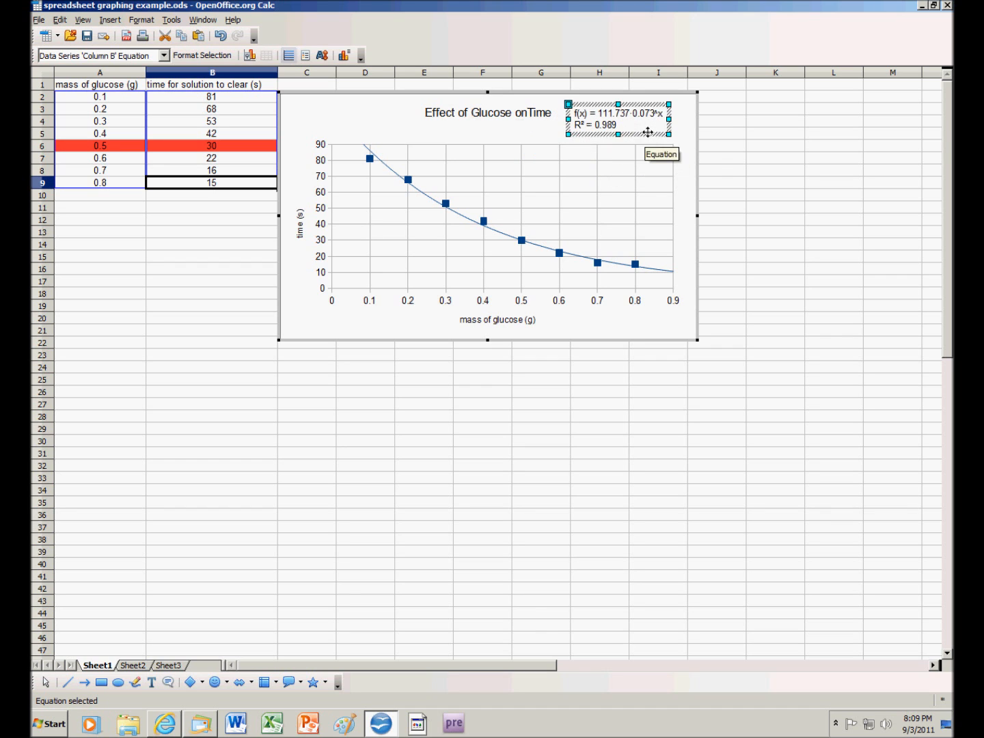
click(716, 311)
click(736, 336)
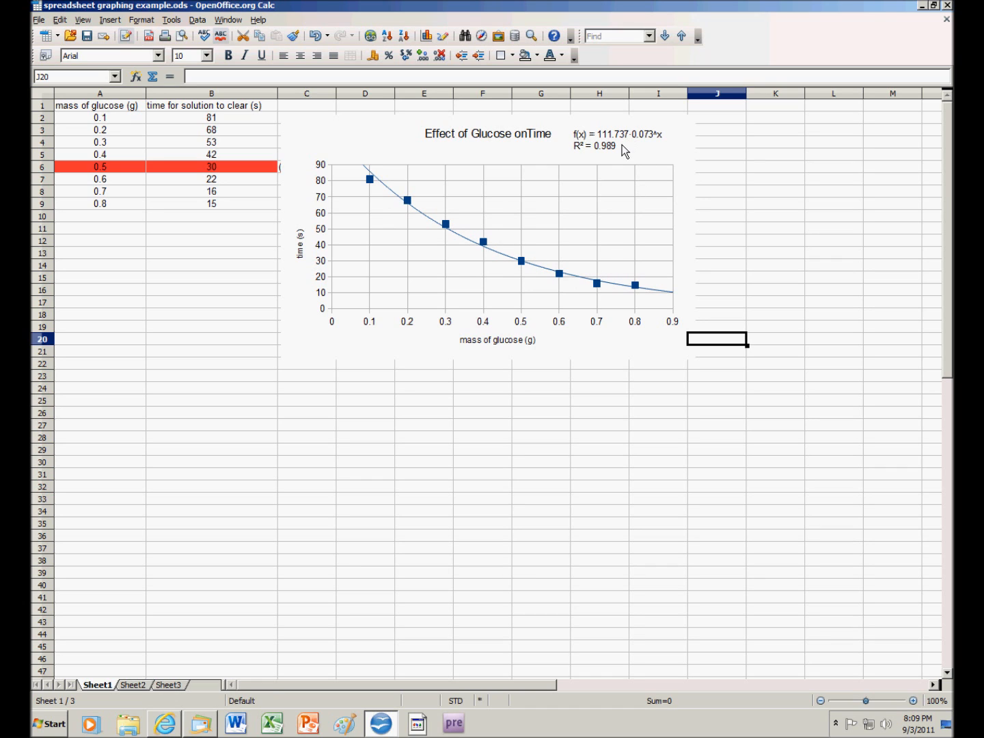
right_click(510, 262)
double_click(503, 255)
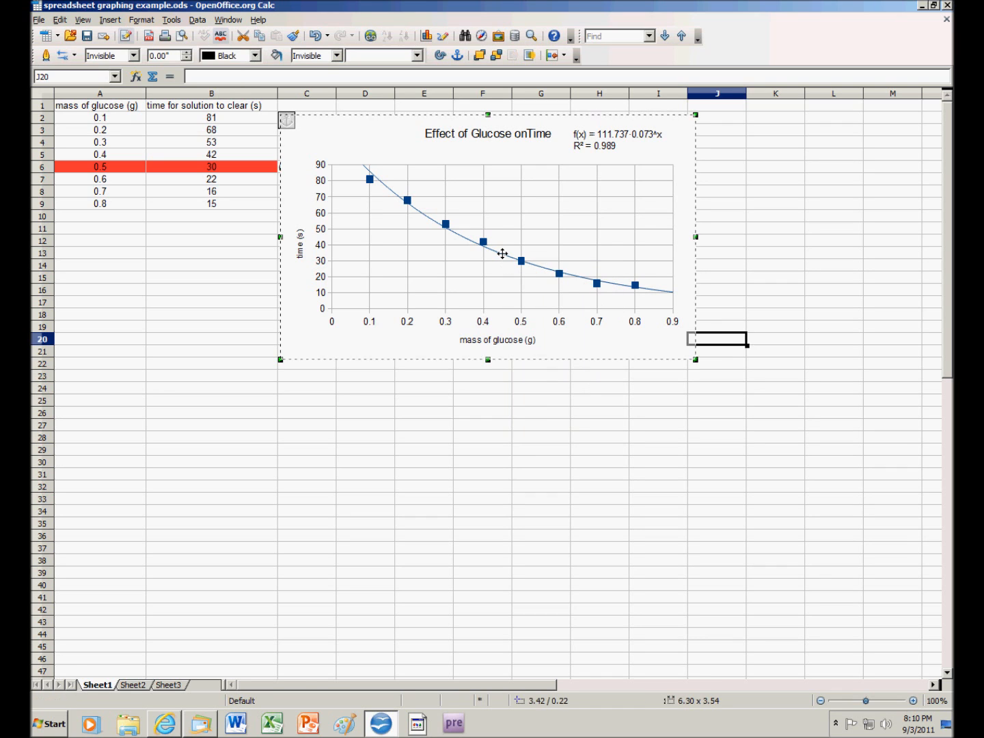
right_click(502, 232)
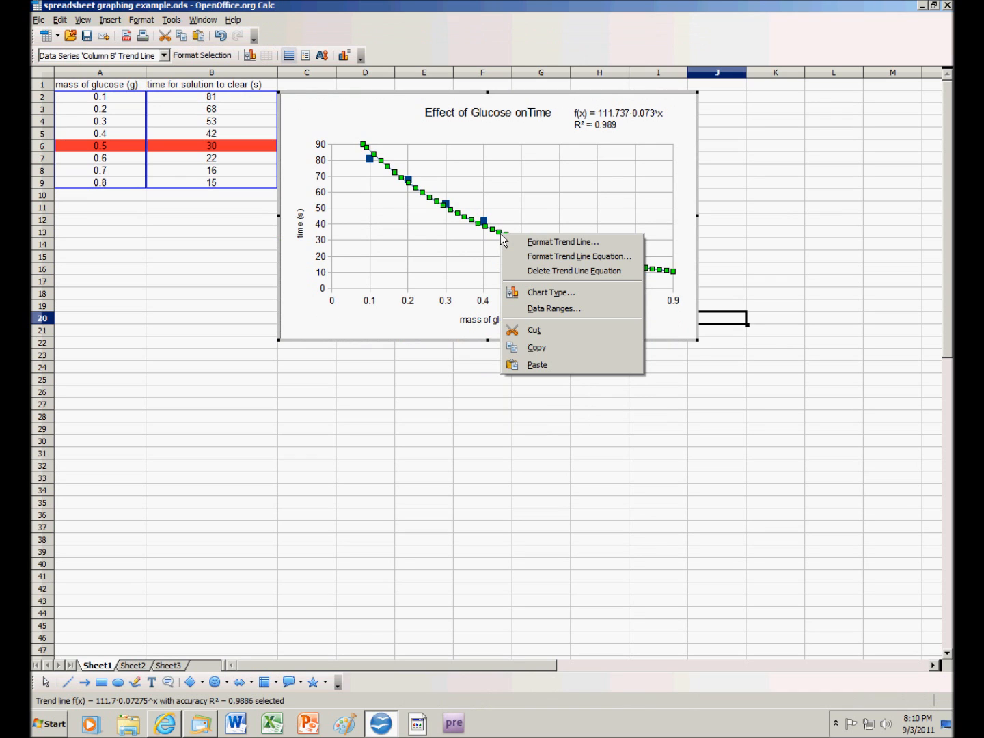
click(538, 257)
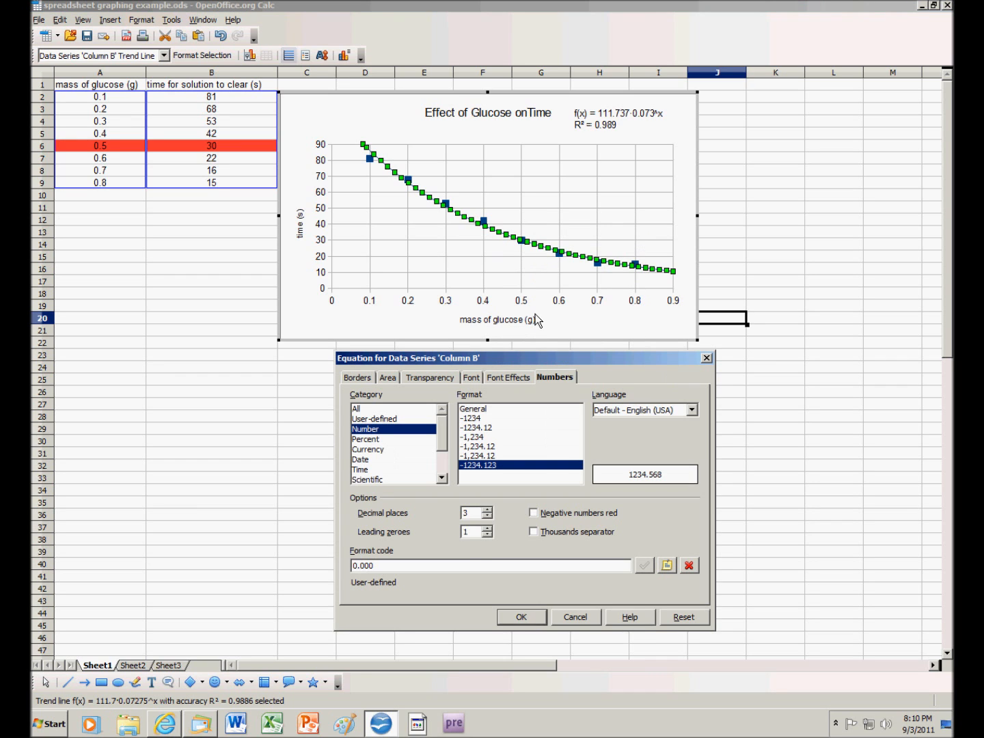
click(575, 617)
Change the trend line's regression type to Linear.
right_click(544, 249)
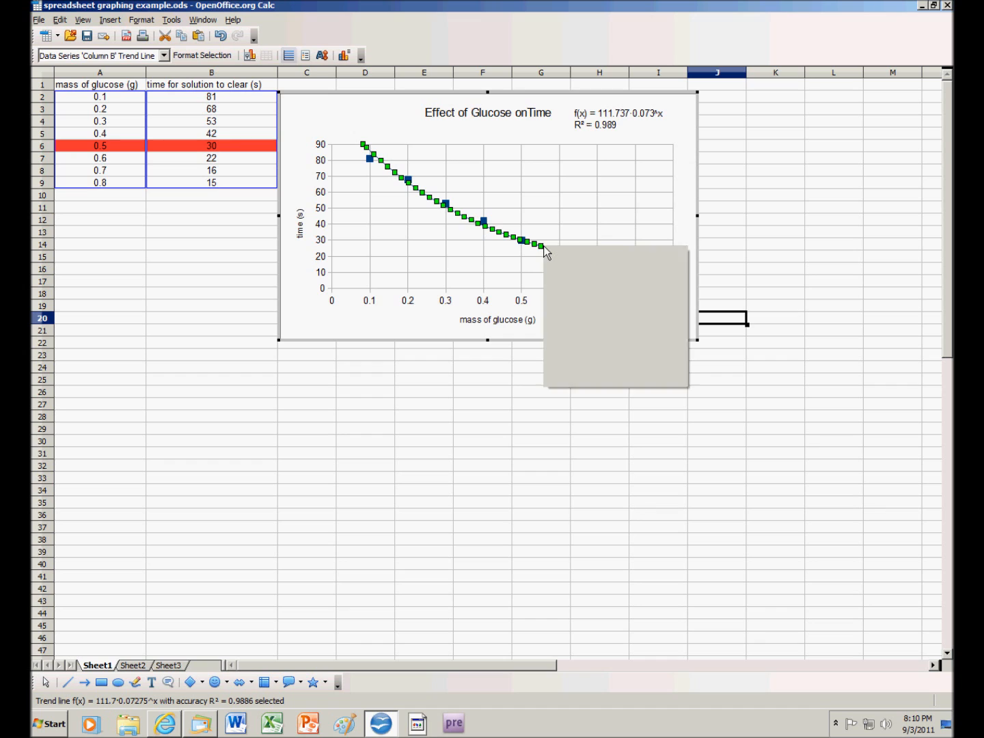
click(566, 255)
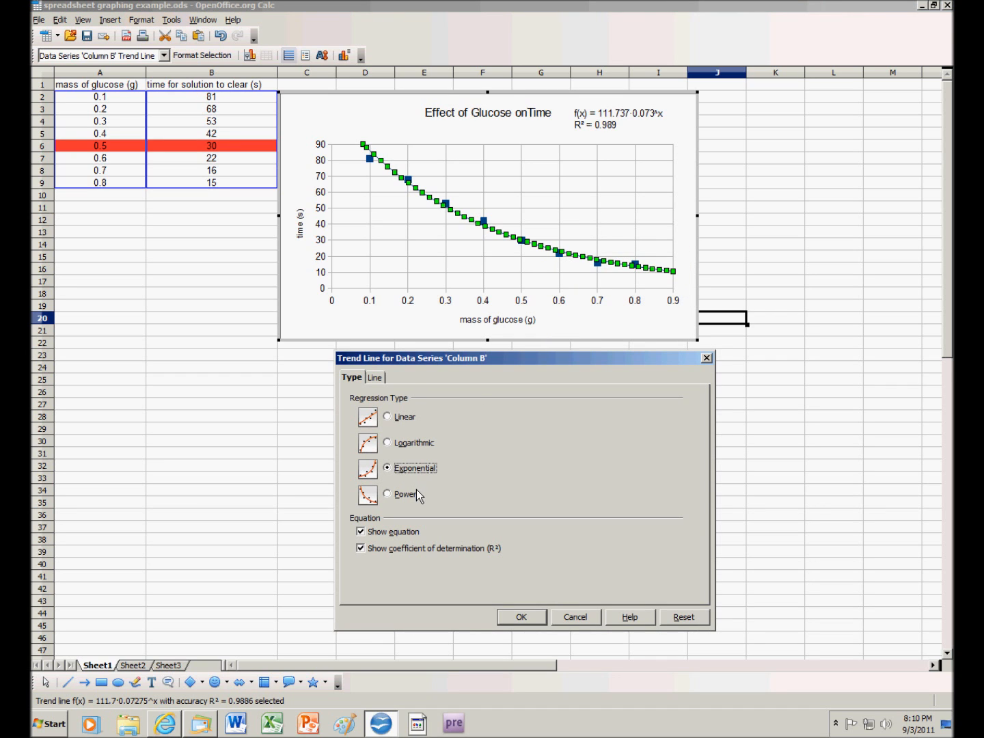
click(399, 417)
click(526, 619)
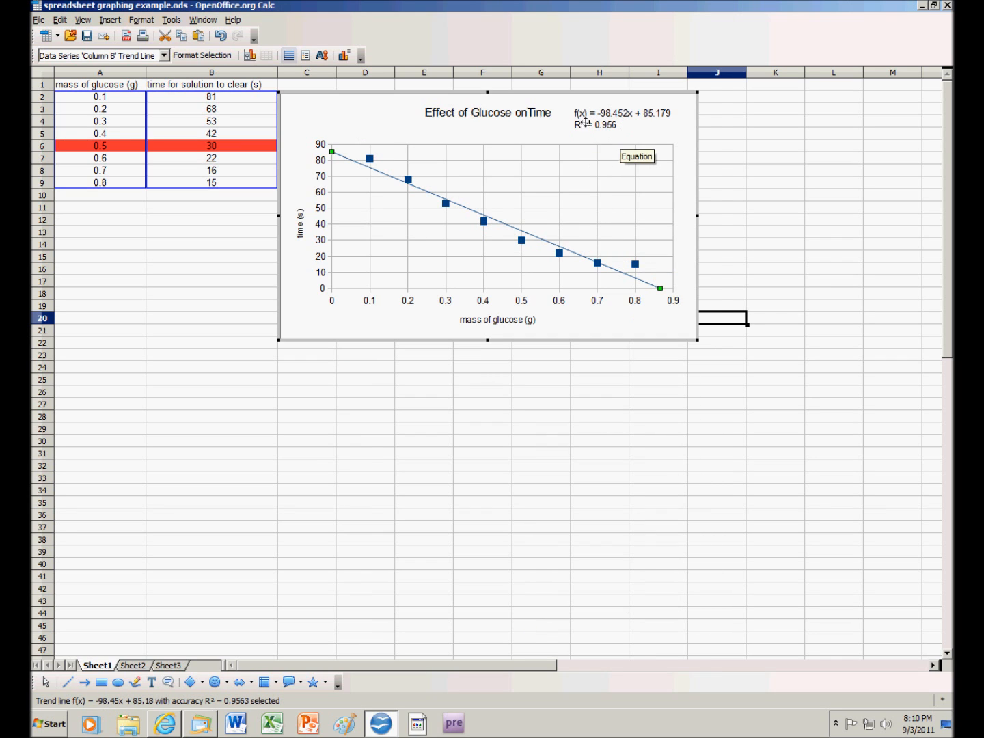
Change the trend line's regression type to Logarithmic.
right_click(520, 233)
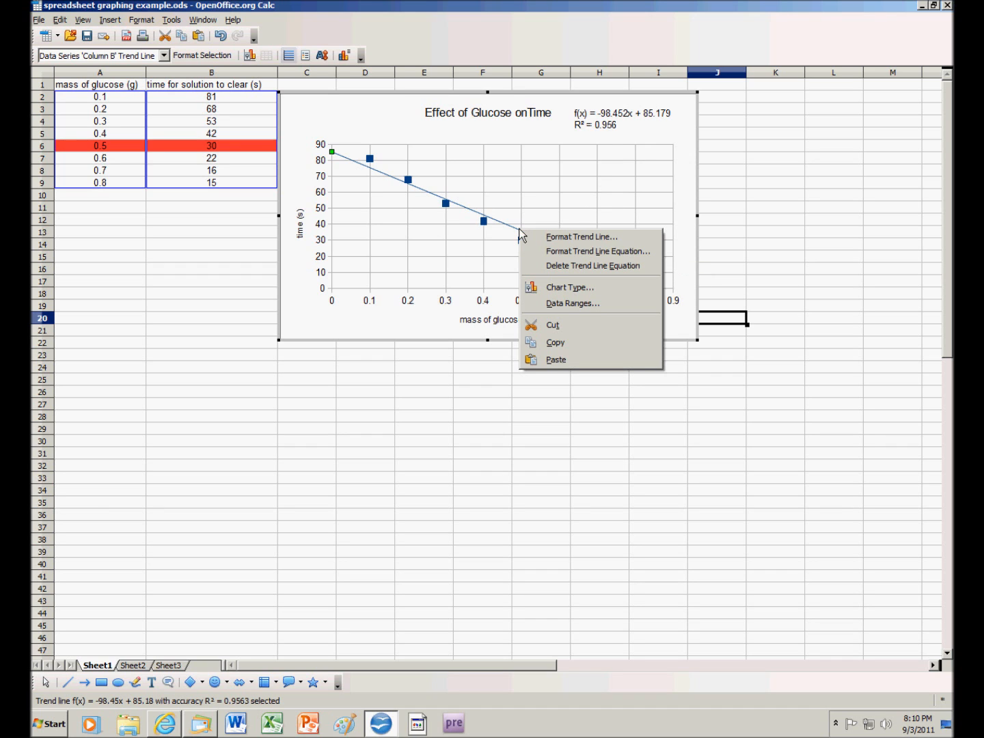
click(535, 239)
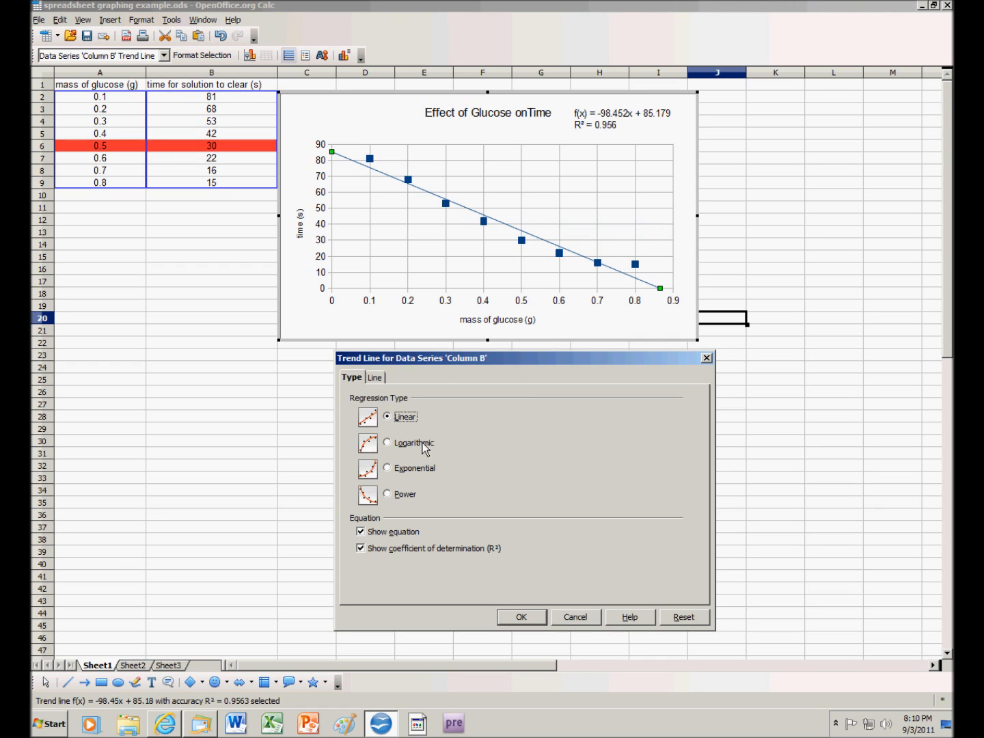
click(388, 444)
click(522, 618)
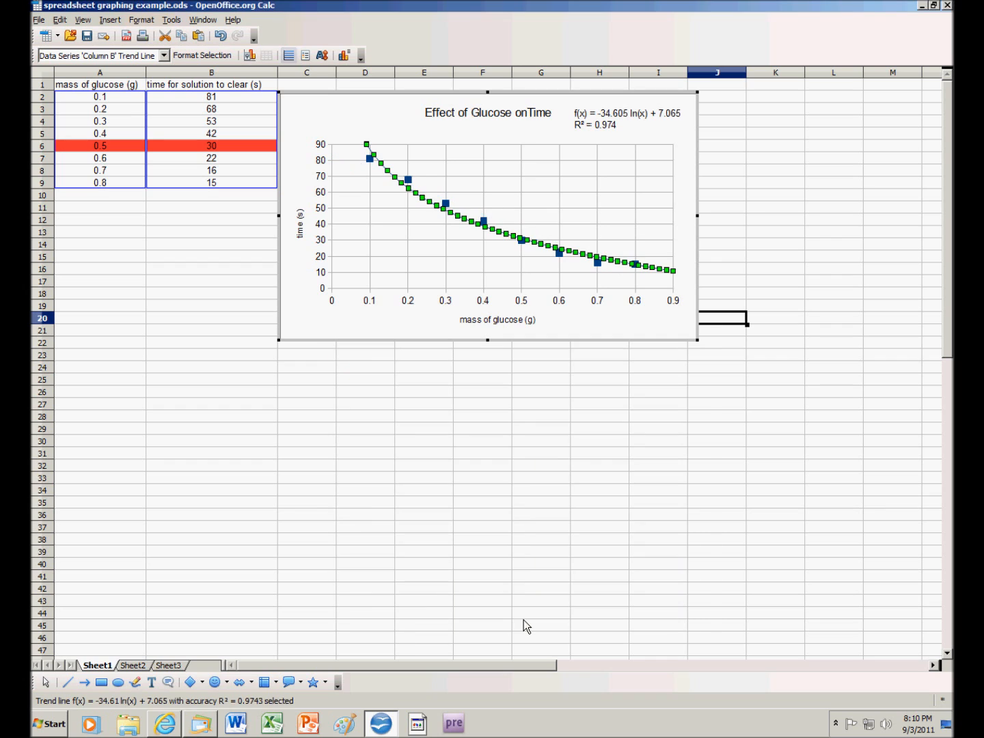
Set the trend line's regression type back to Exponential and leave chart editing.
right_click(510, 237)
click(506, 236)
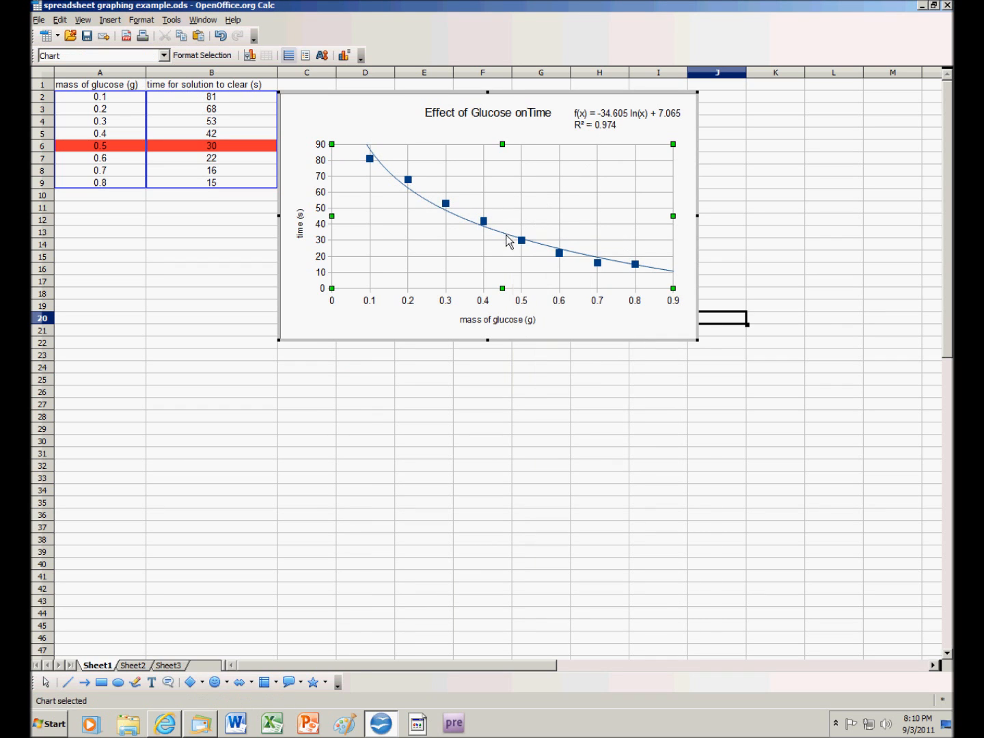
right_click(507, 235)
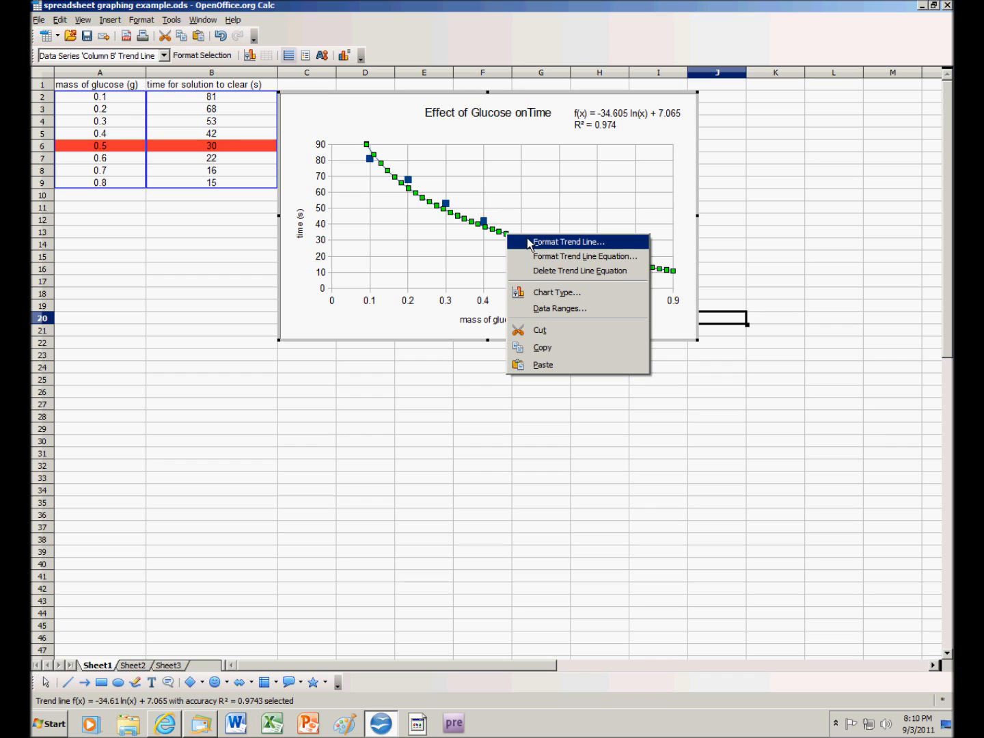
click(528, 239)
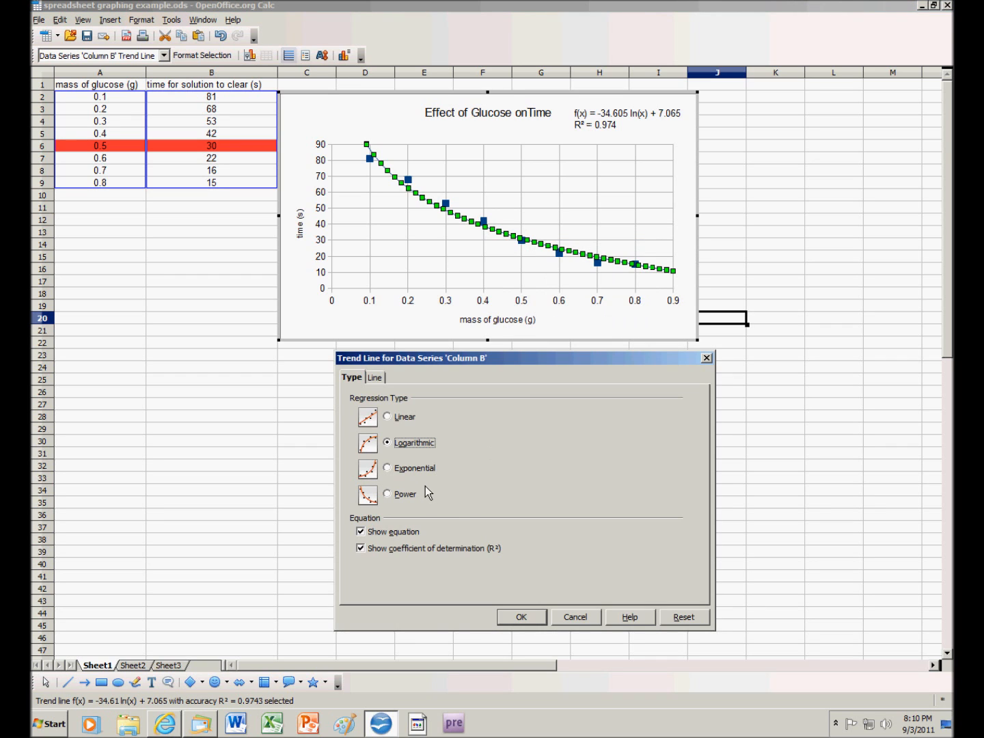
click(414, 471)
click(535, 618)
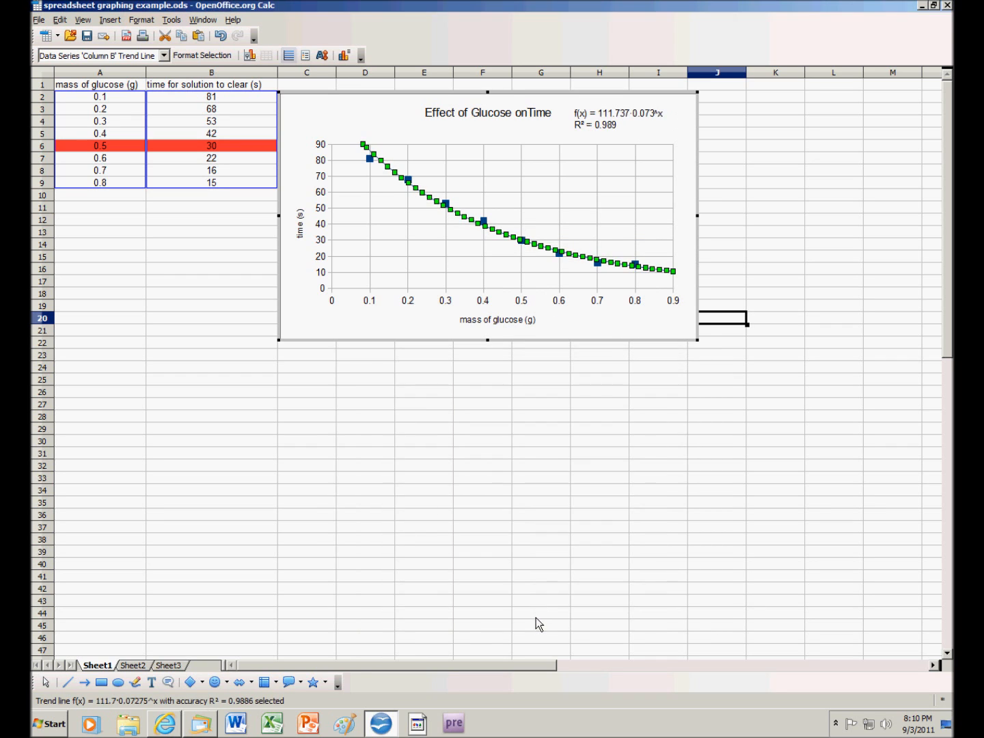
click(604, 427)
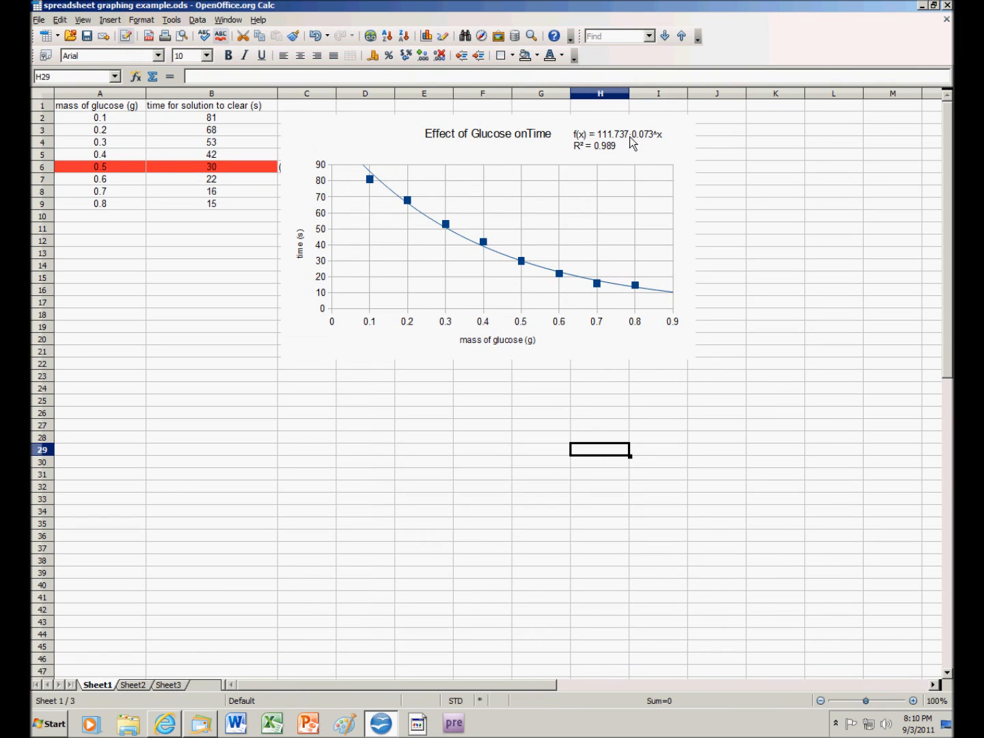
click(613, 341)
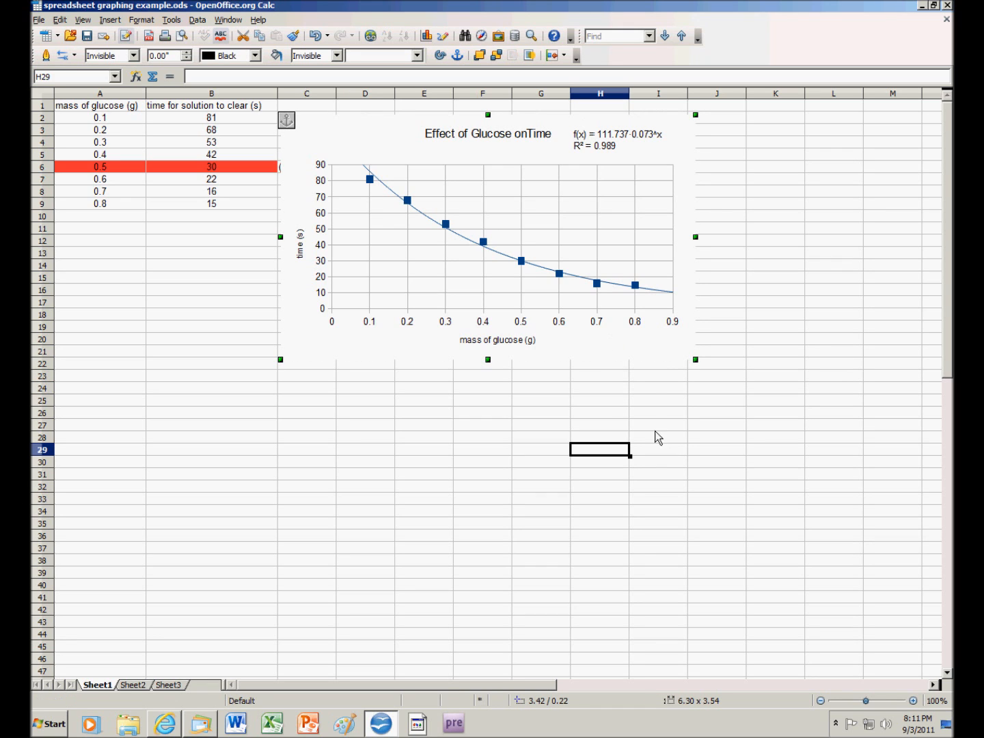